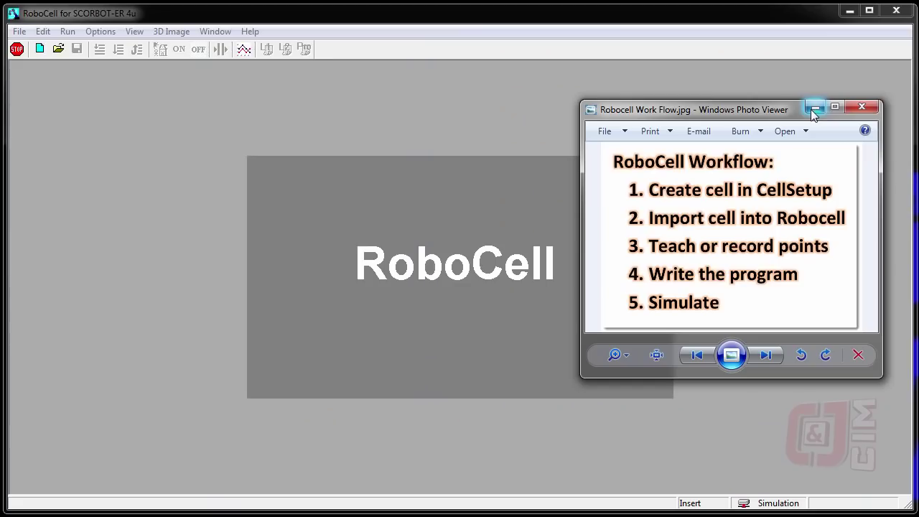
Minimize the Windows Photo Viewer window showing the RoboCell workflow picture.
click(815, 109)
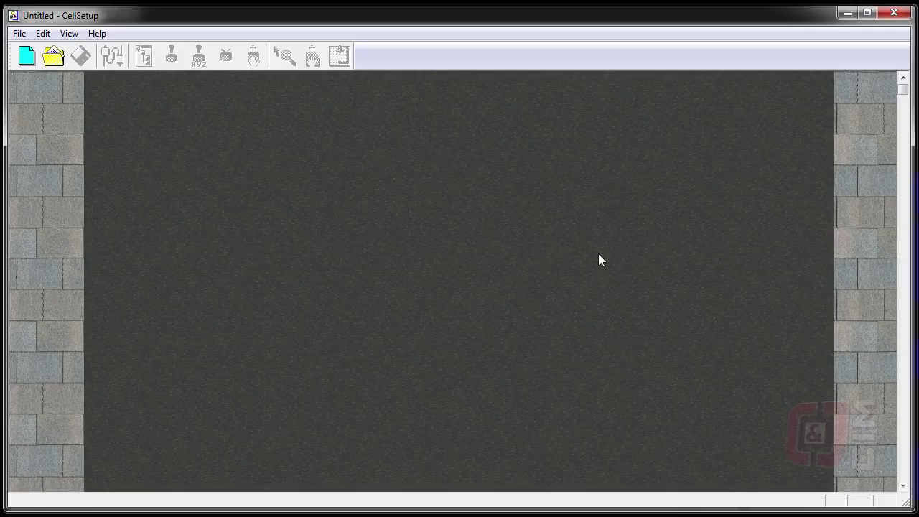
Zoom, tilt and rotate the empty floor into an angled diamond perspective.
right_drag(597, 253, 595, 332)
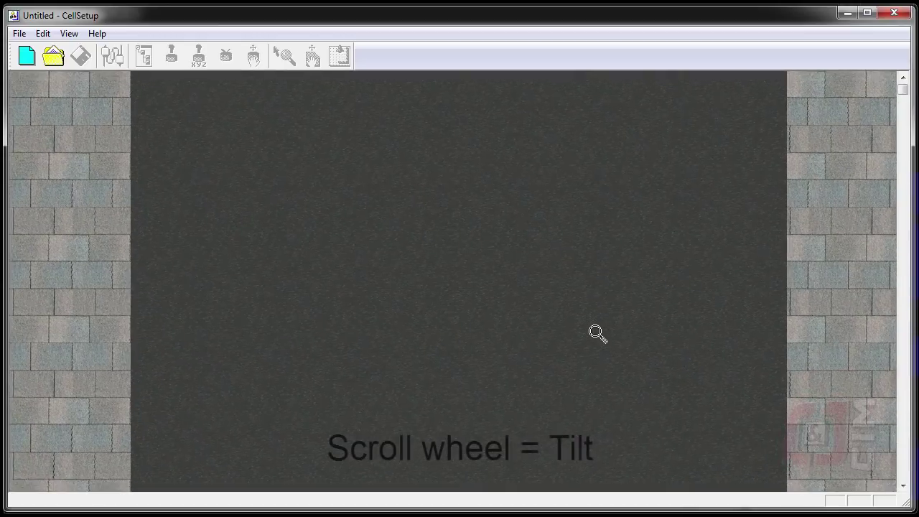
scroll(596, 331, down, 10)
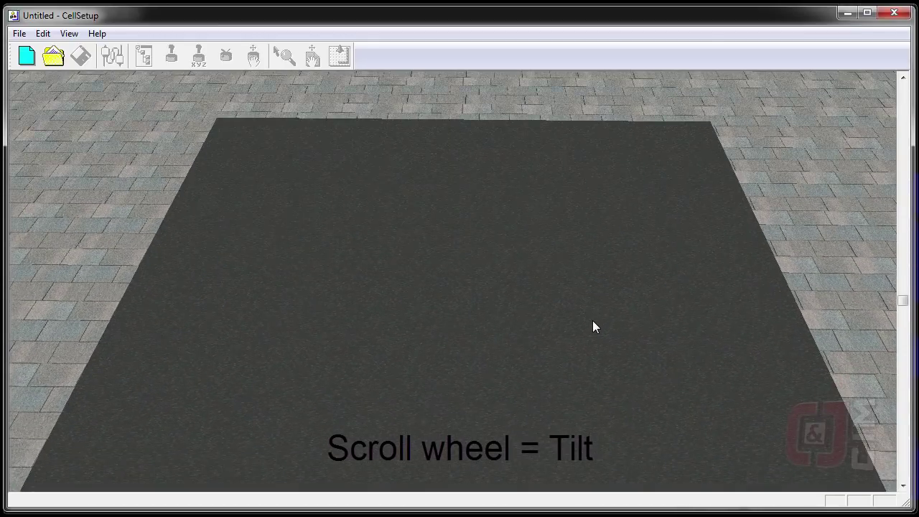
scroll(593, 320, down, 5)
scroll(592, 320, up, 6)
scroll(592, 321, down, 1)
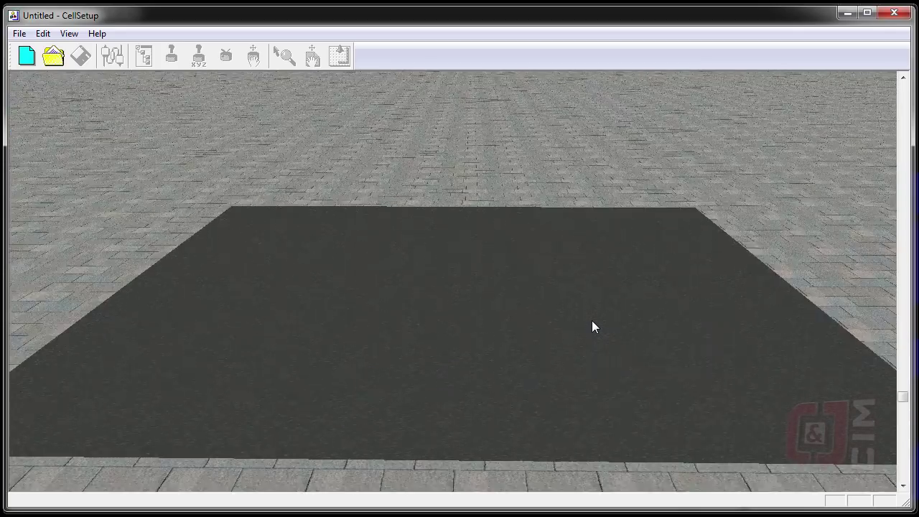
scroll(592, 320, up, 2)
right_drag(592, 320, 593, 375)
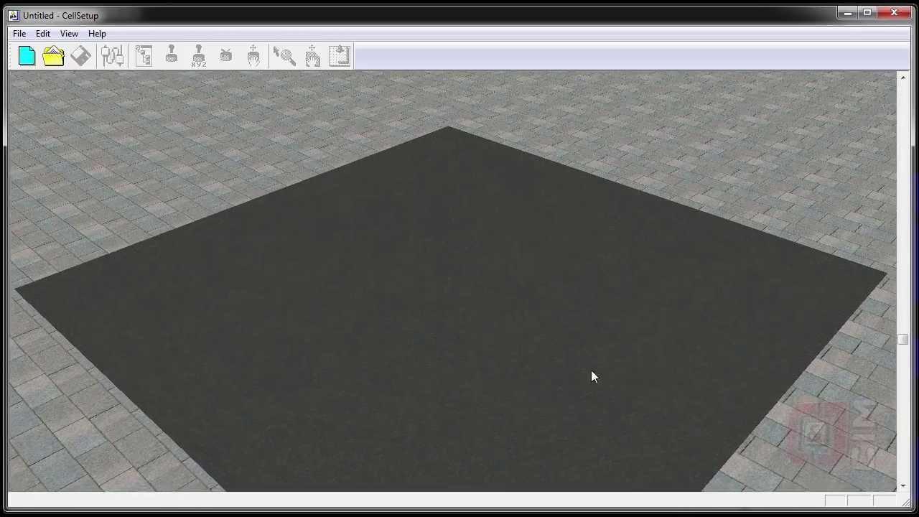
scroll(607, 363, down, 4)
scroll(607, 360, up, 5)
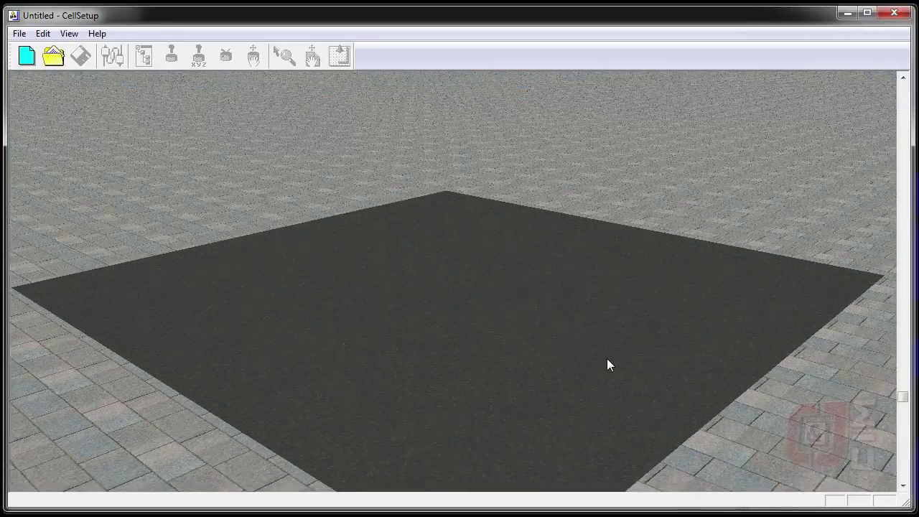
scroll(609, 358, down, 2)
scroll(609, 357, up, 2)
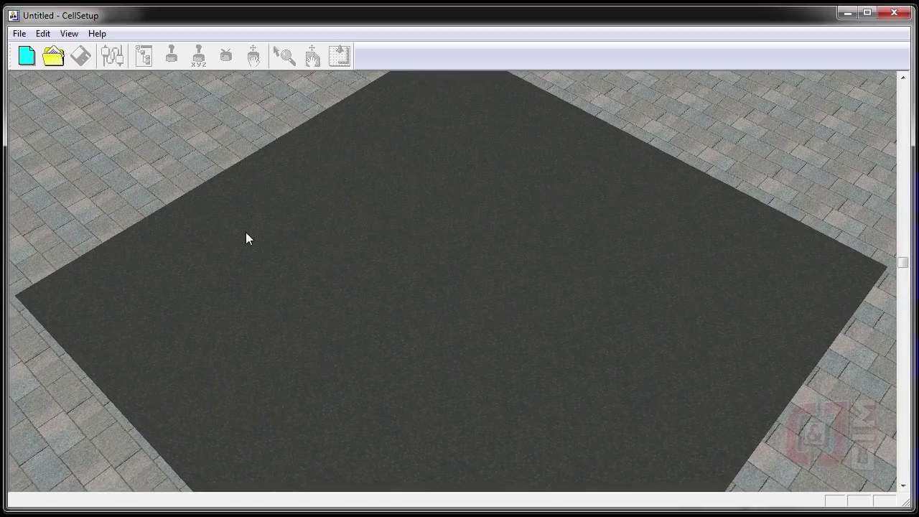
Start a new workcell with ER 4u selected as the robot.
click(18, 34)
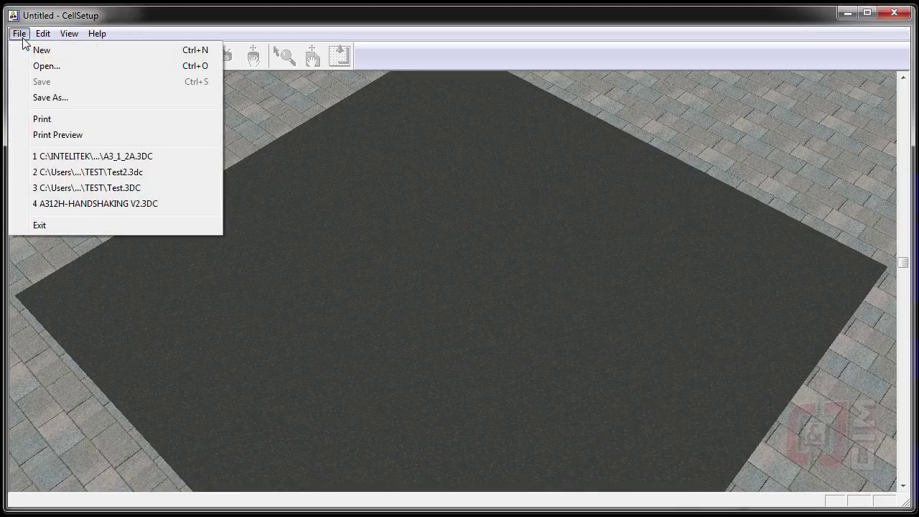
click(29, 47)
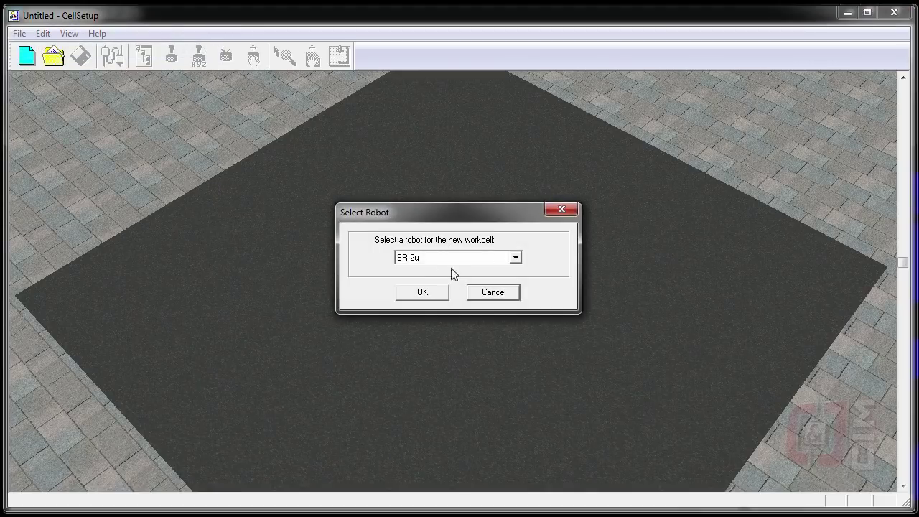
click(516, 257)
click(445, 279)
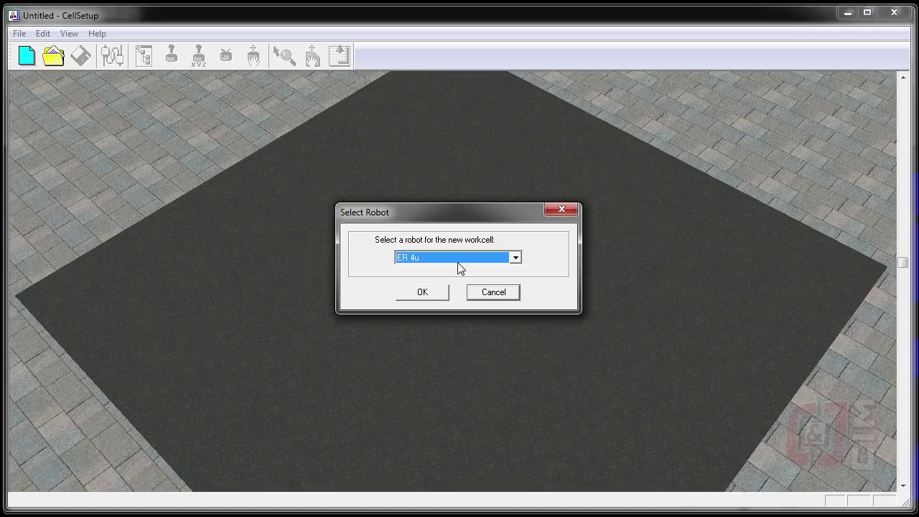
key(Return)
Add the ER 4u robot from New Objects to the floor and zoom toward it.
double_click(25, 102)
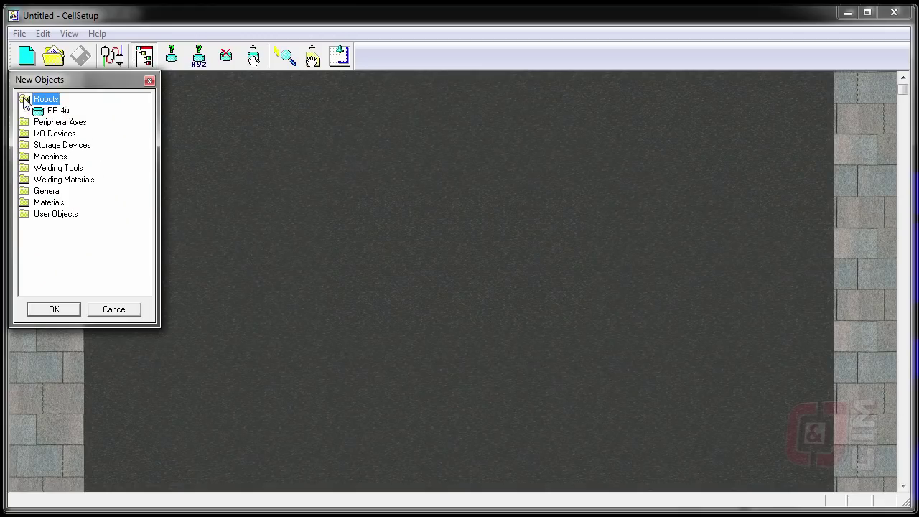
double_click(57, 110)
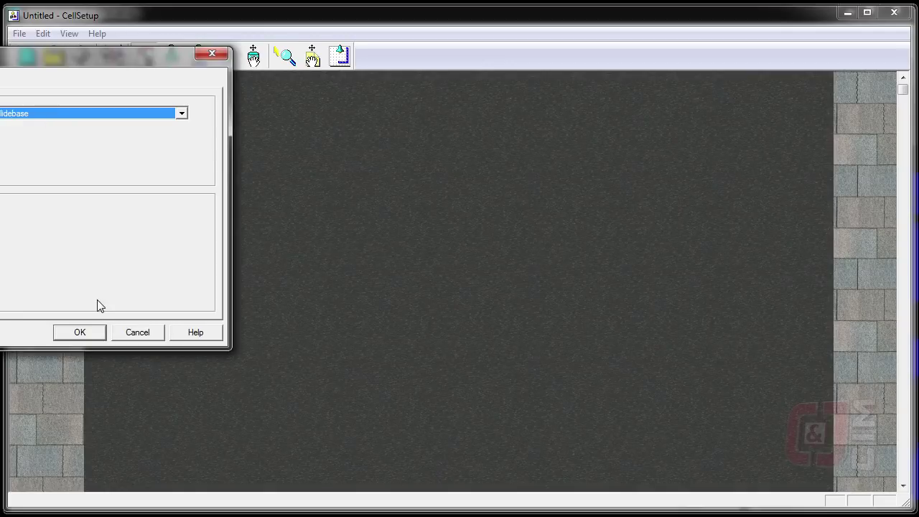
click(91, 335)
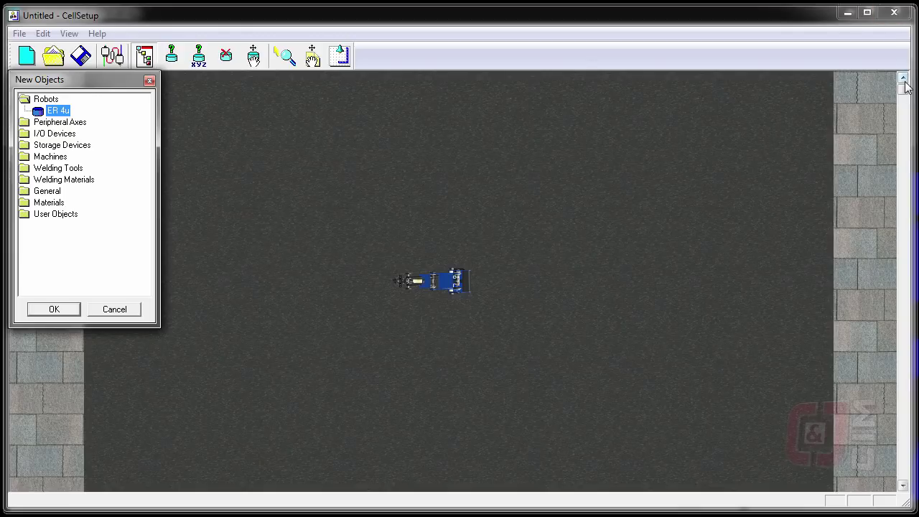
drag(904, 89, 914, 392)
drag(491, 370, 533, 391)
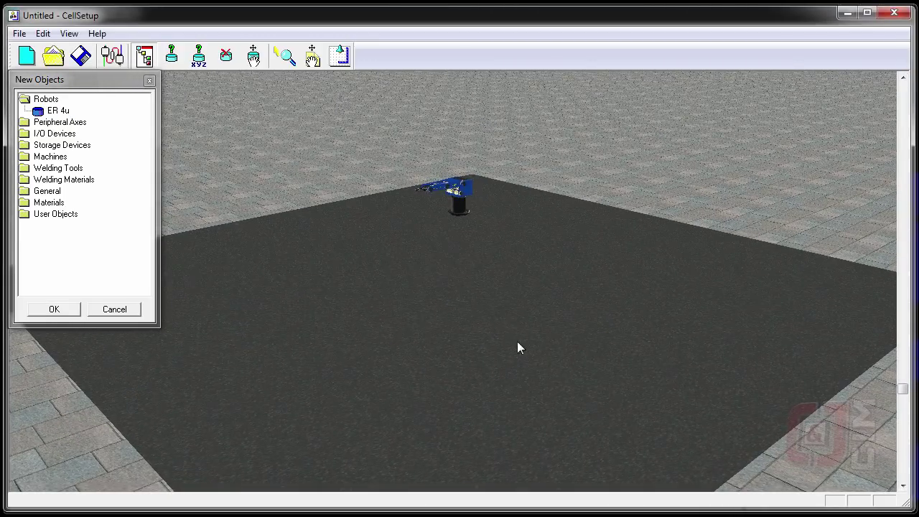
scroll(456, 230, up, 2)
drag(463, 224, 470, 103)
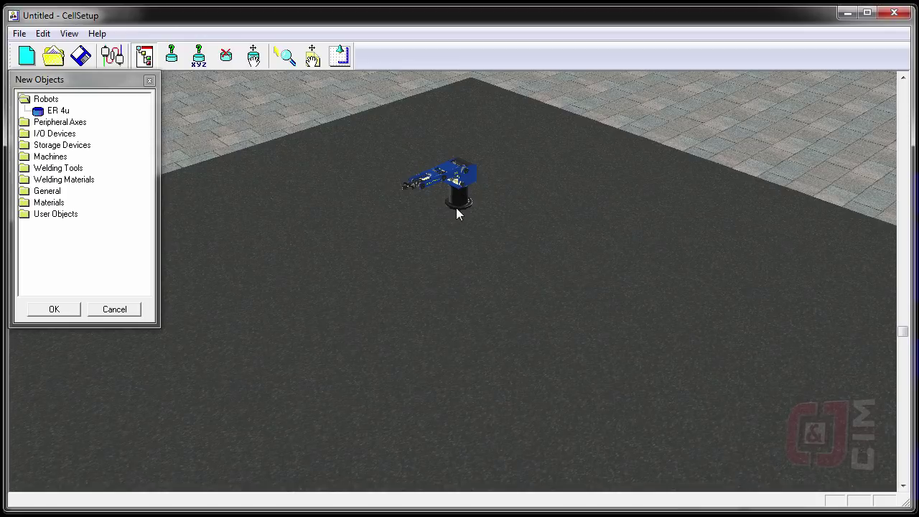
Add a Table from the General folder sized X 1000 mm by Y 1000 mm.
double_click(24, 215)
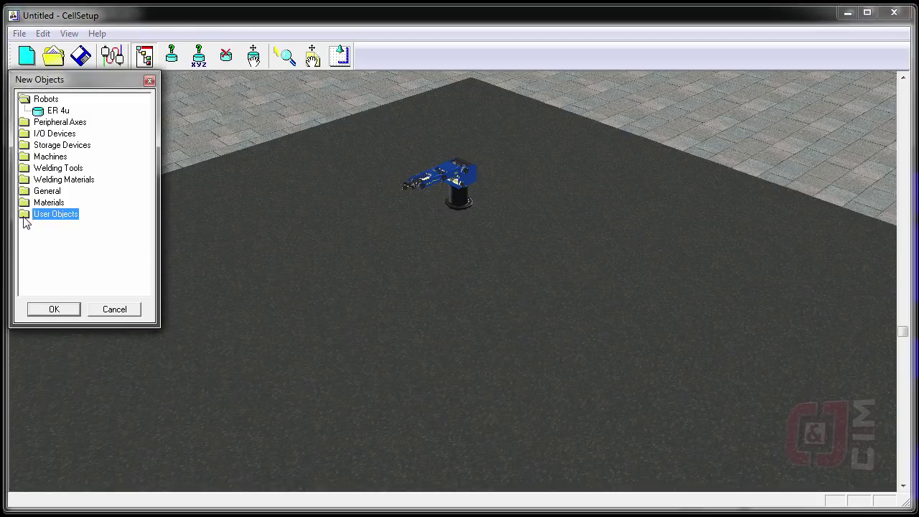
click(28, 204)
double_click(28, 204)
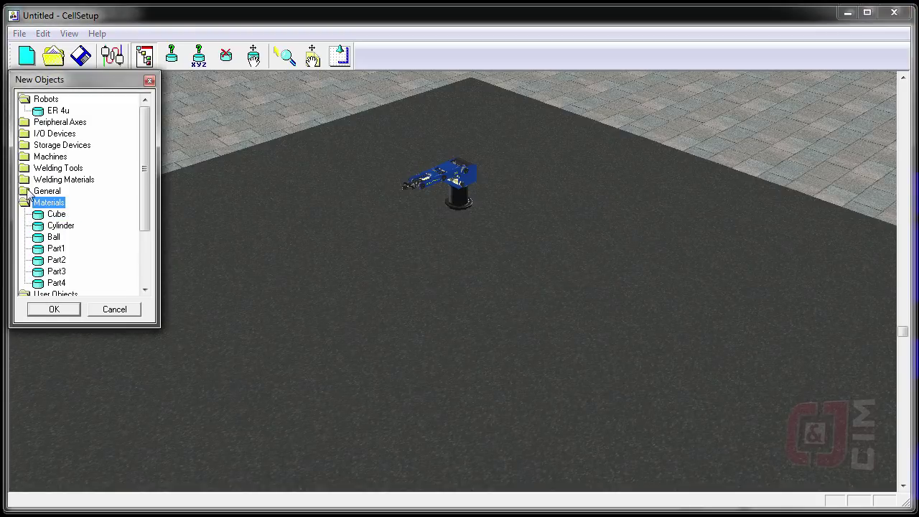
double_click(26, 192)
click(57, 204)
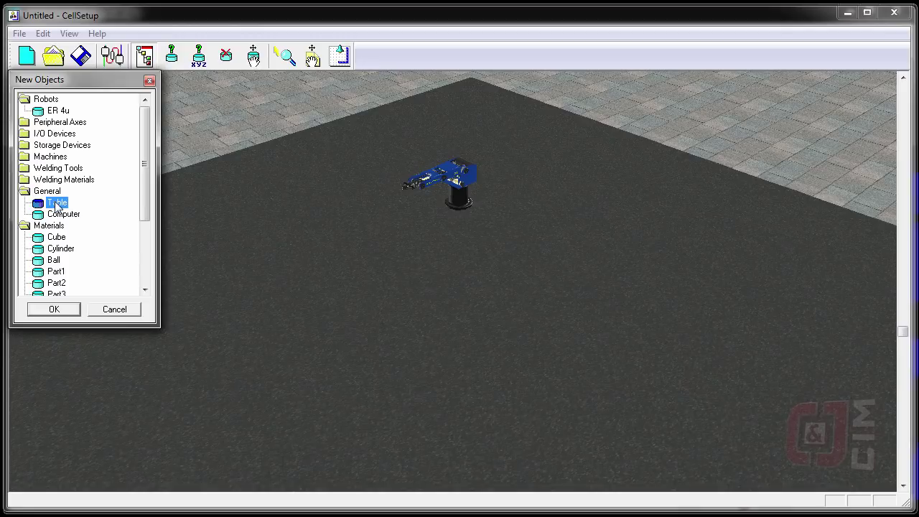
double_click(58, 203)
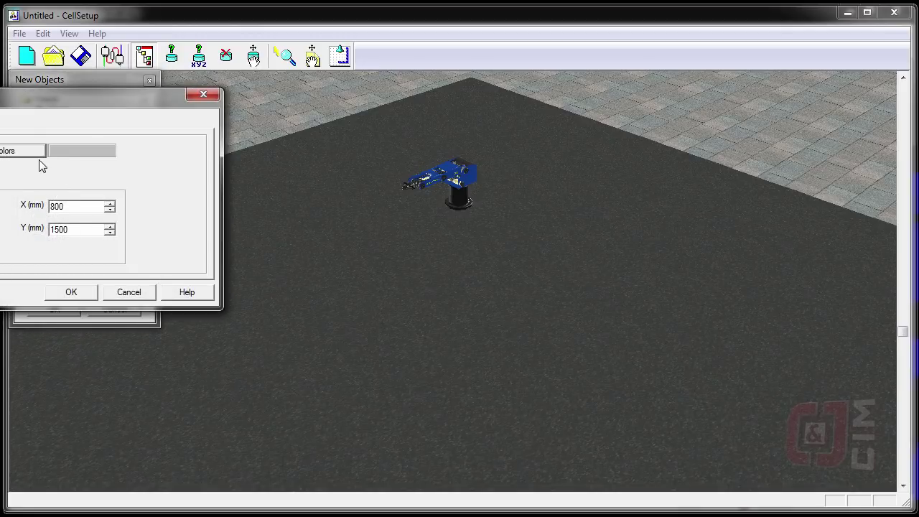
double_click(59, 207)
text(1000)
double_click(76, 229)
text(1000)
click(70, 292)
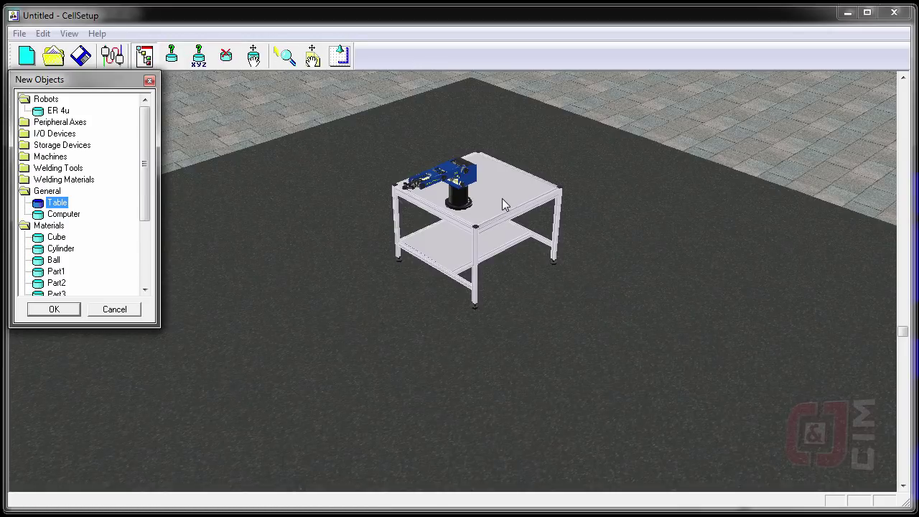
Drag the table around the floor and orbit in for a closer look.
click(254, 57)
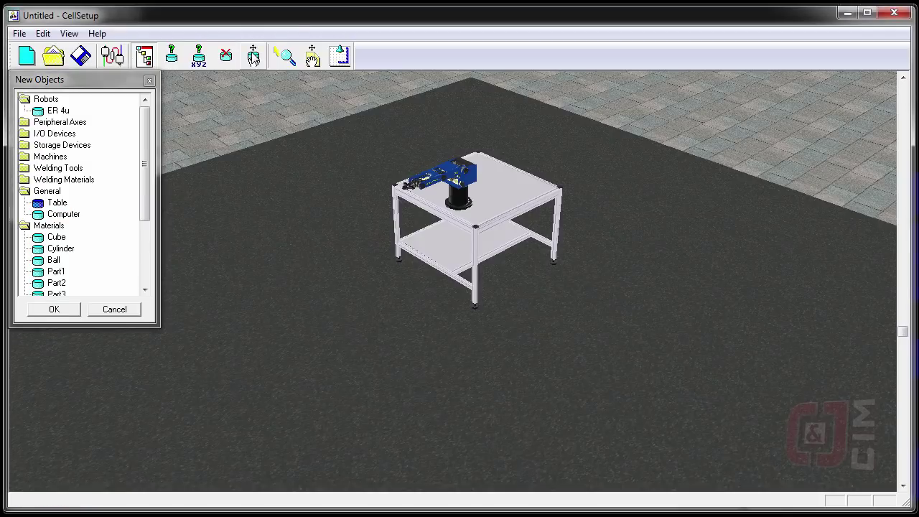
drag(513, 192, 484, 240)
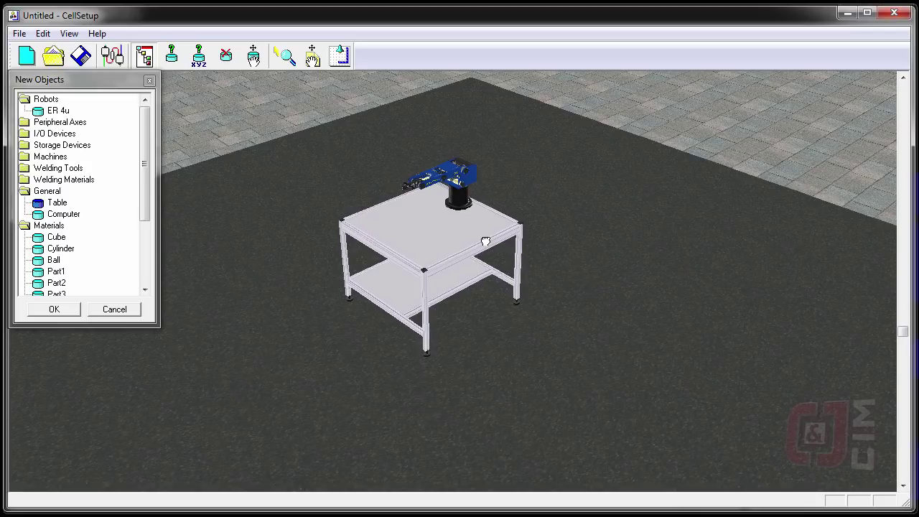
right_drag(398, 269, 437, 278)
mouse_move(455, 263)
mouse_down()
mouse_move(447, 265)
mouse_move(456, 263)
mouse_up()
right_drag(507, 251, 574, 157)
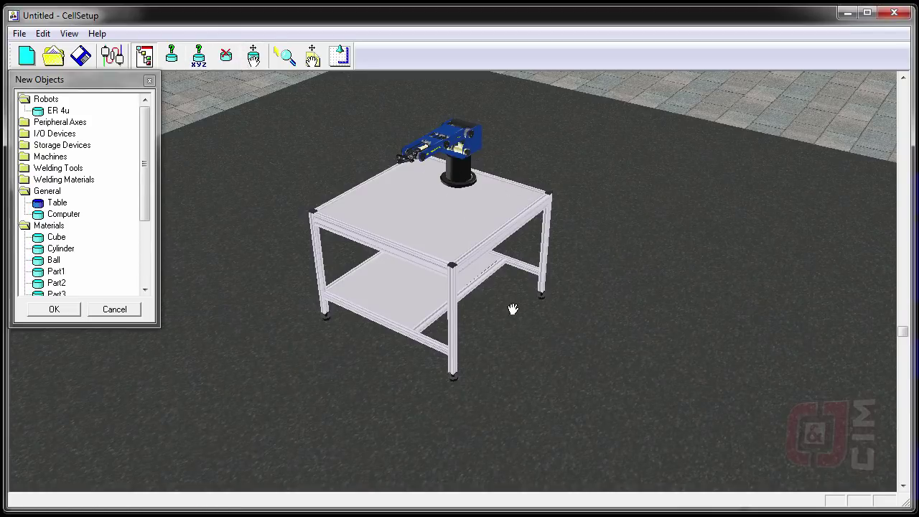
mouse_move(441, 236)
mouse_down()
mouse_move(396, 288)
mouse_move(380, 196)
mouse_move(479, 238)
mouse_move(432, 242)
mouse_move(442, 241)
mouse_up()
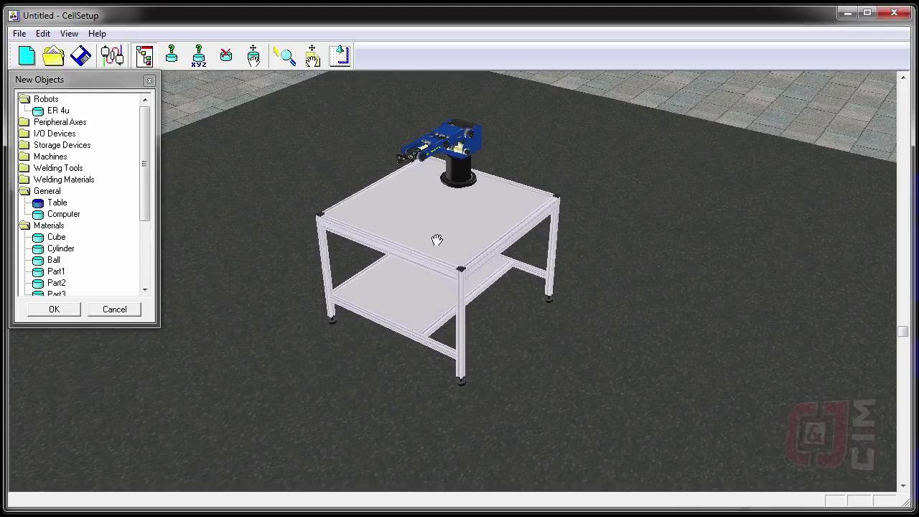
Delete the table from the cell, confirming with Yes.
click(228, 62)
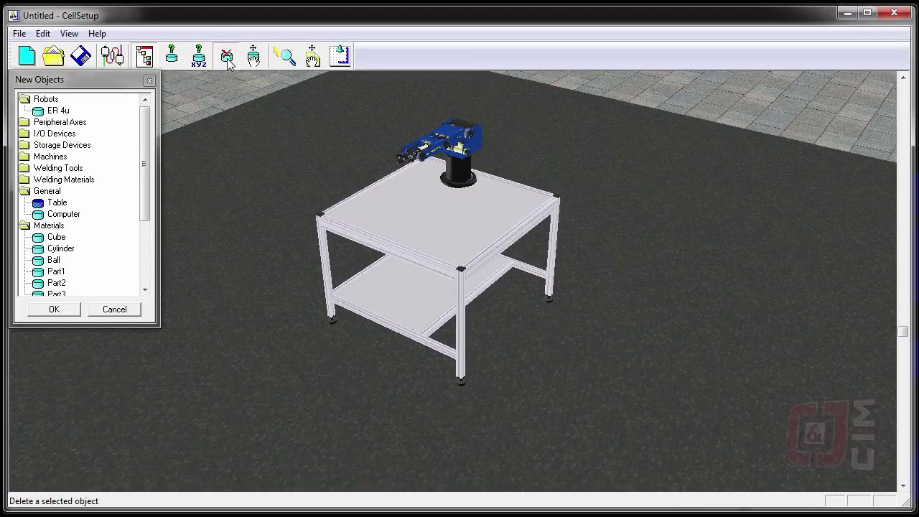
click(432, 217)
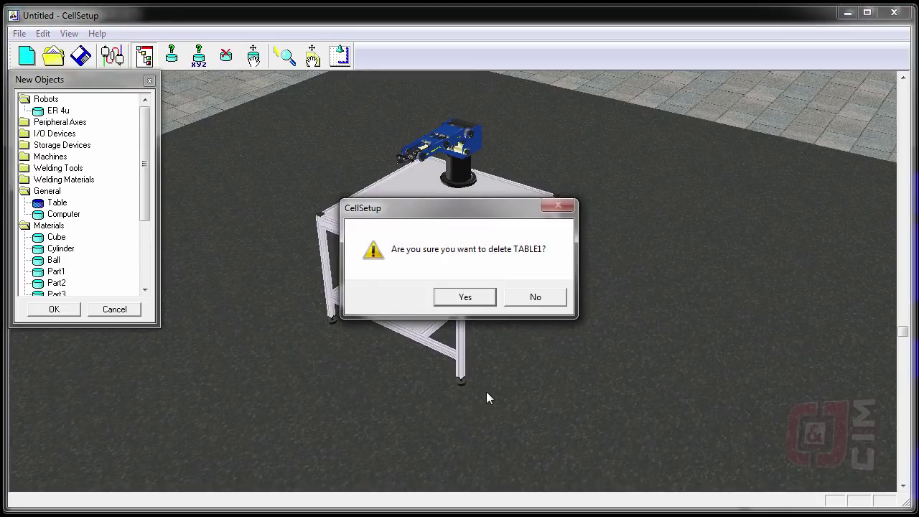
click(467, 297)
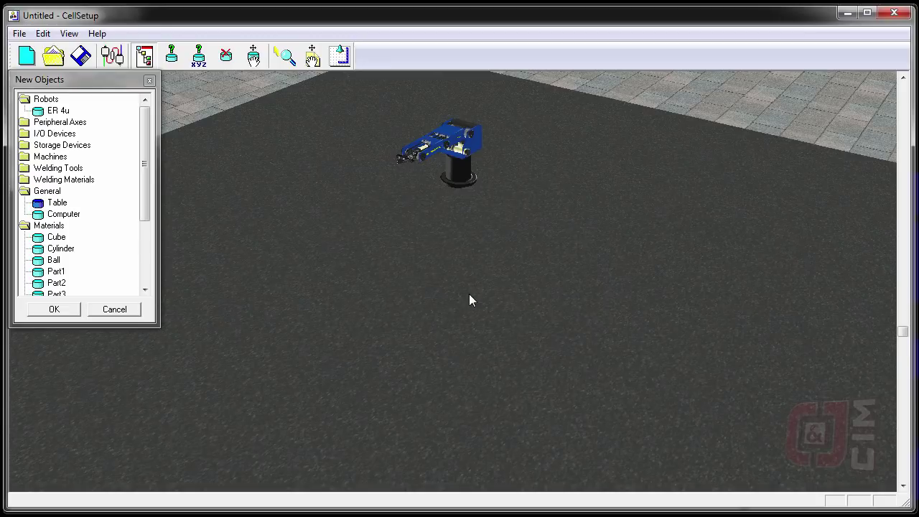
double_click(54, 203)
Add a magenta 1000 × 1000 mm table and place it on the floor beside the robot.
click(20, 152)
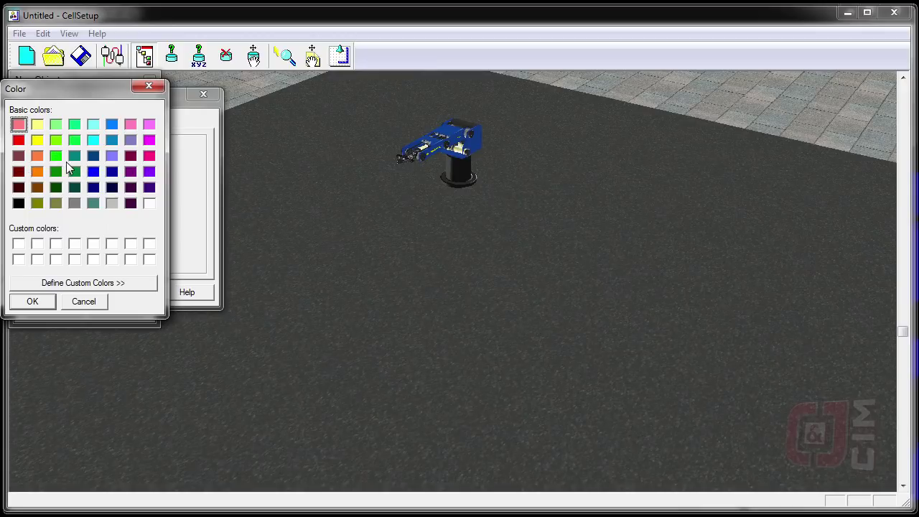
click(148, 156)
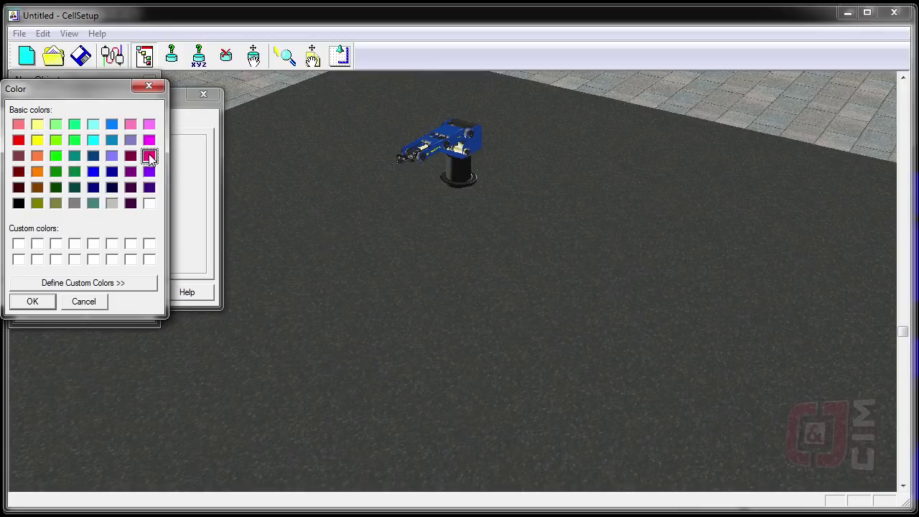
click(34, 304)
drag(72, 207, 45, 213)
text(1000)
key(Tab)
text(10)
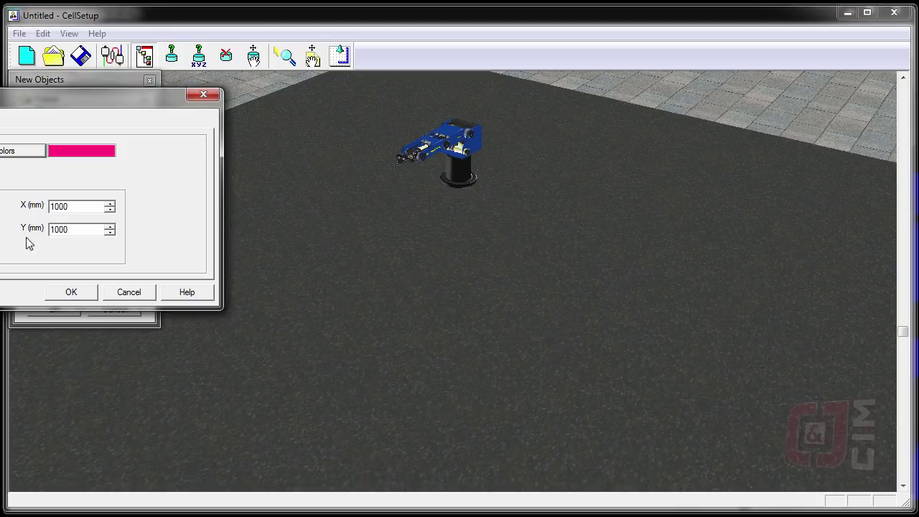
click(71, 291)
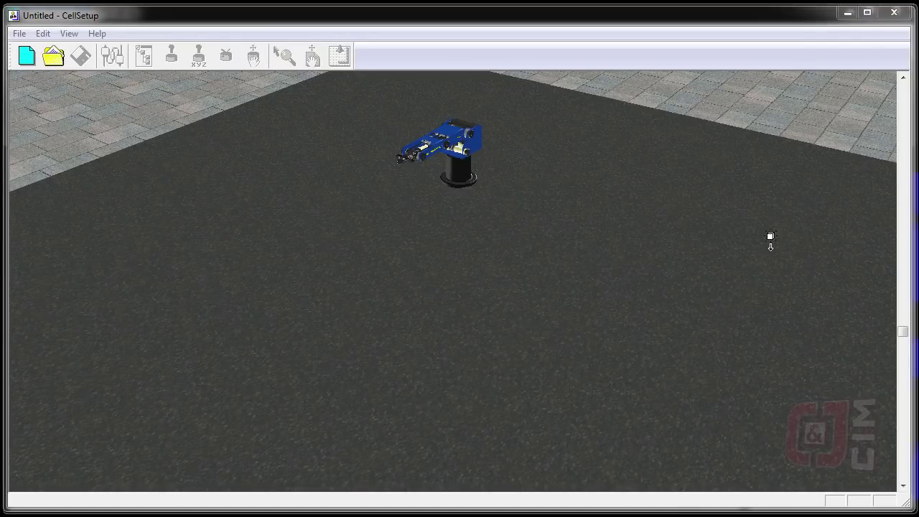
click(661, 242)
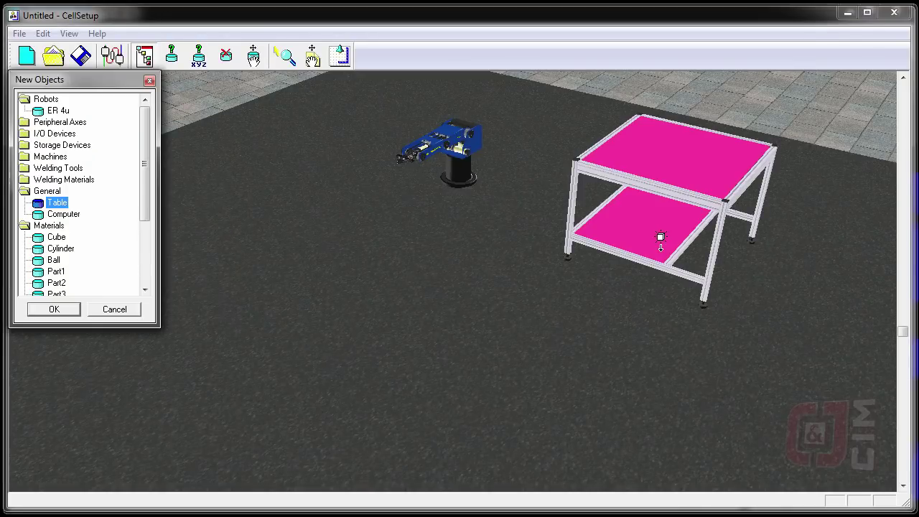
Drag the magenta table beneath the ER 4u robot and orbit to check the placement.
click(253, 58)
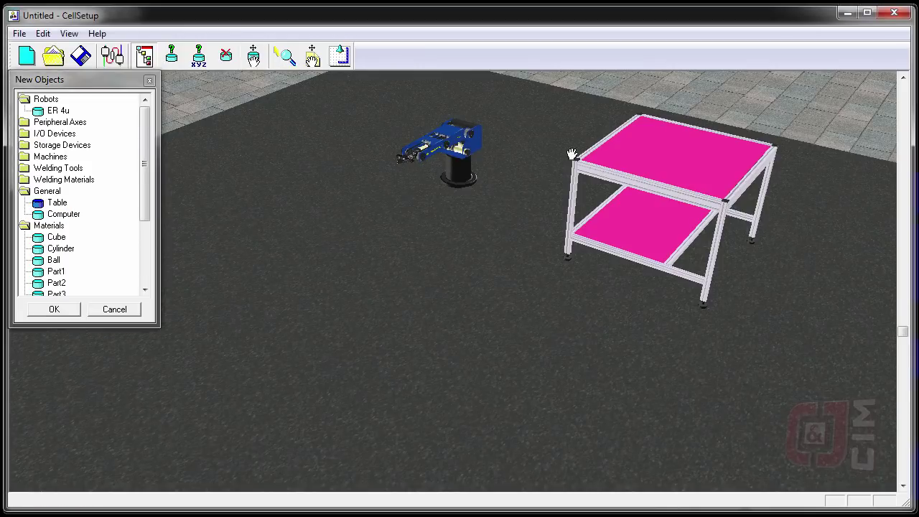
drag(653, 162, 497, 233)
drag(439, 278, 472, 260)
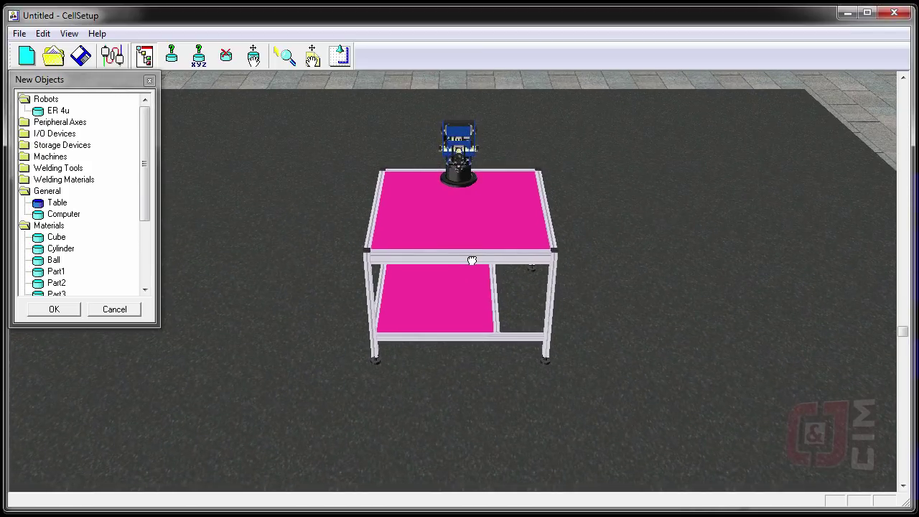
drag(577, 259, 530, 260)
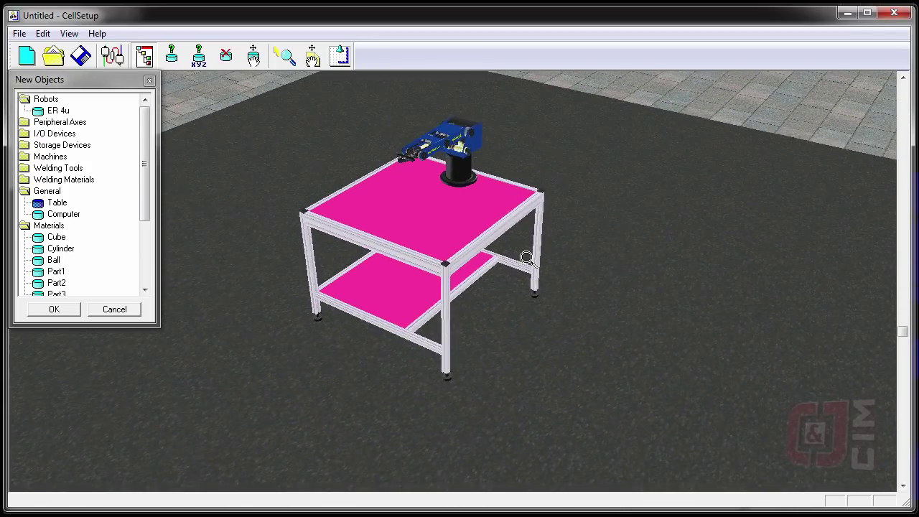
Place a green 40 × 40 × 40 mm cube on the magenta tabletop in front of the robot.
double_click(61, 239)
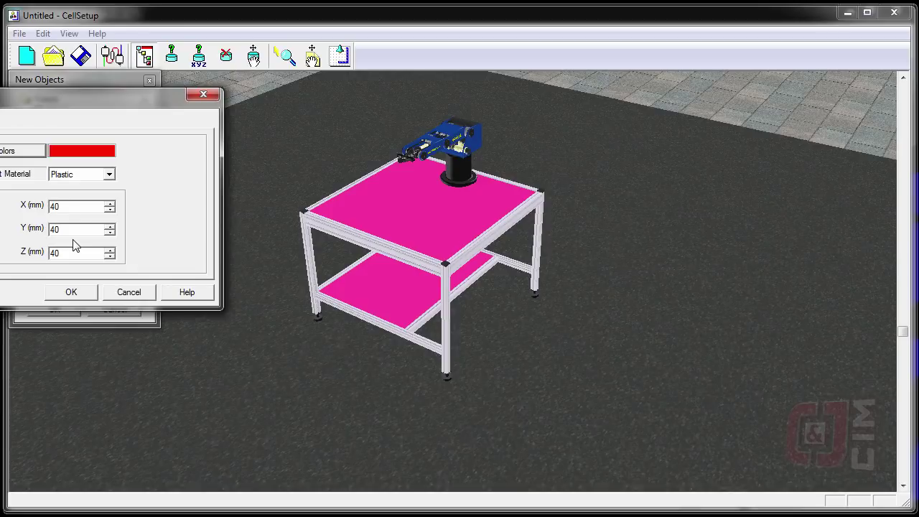
click(24, 155)
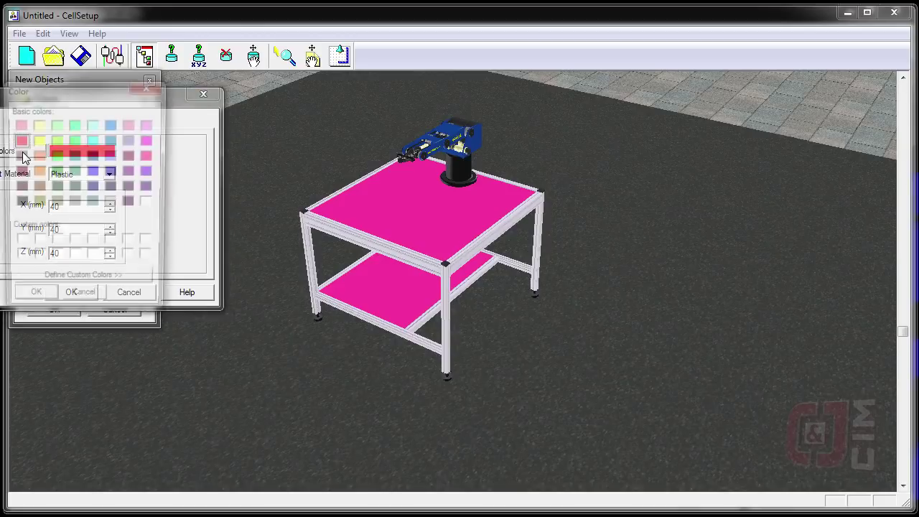
click(72, 143)
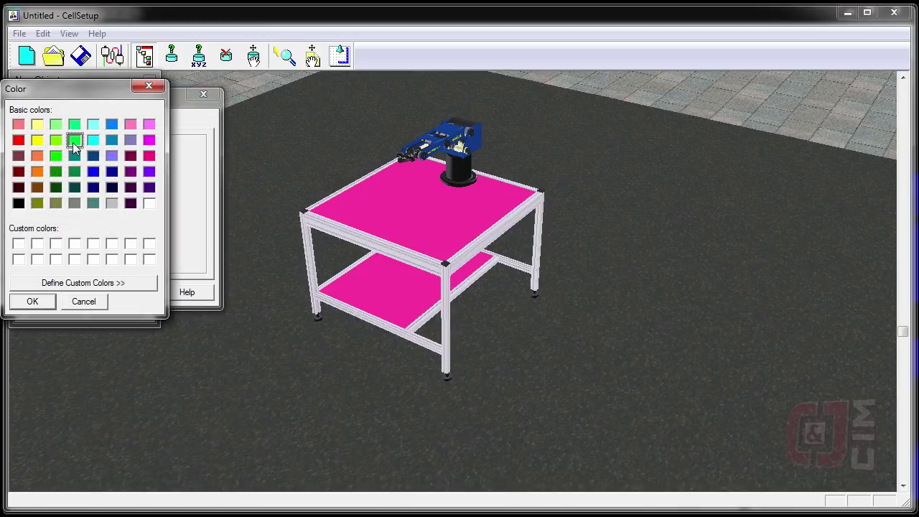
click(32, 301)
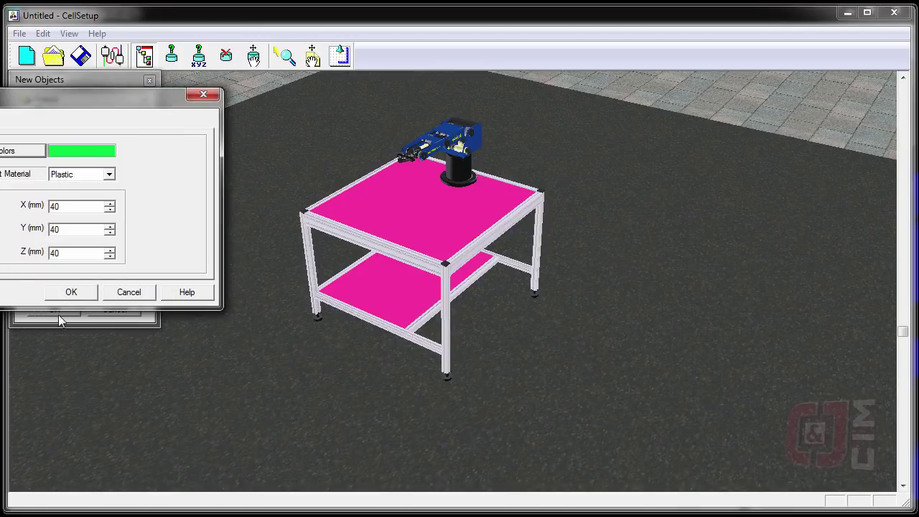
click(77, 293)
click(434, 220)
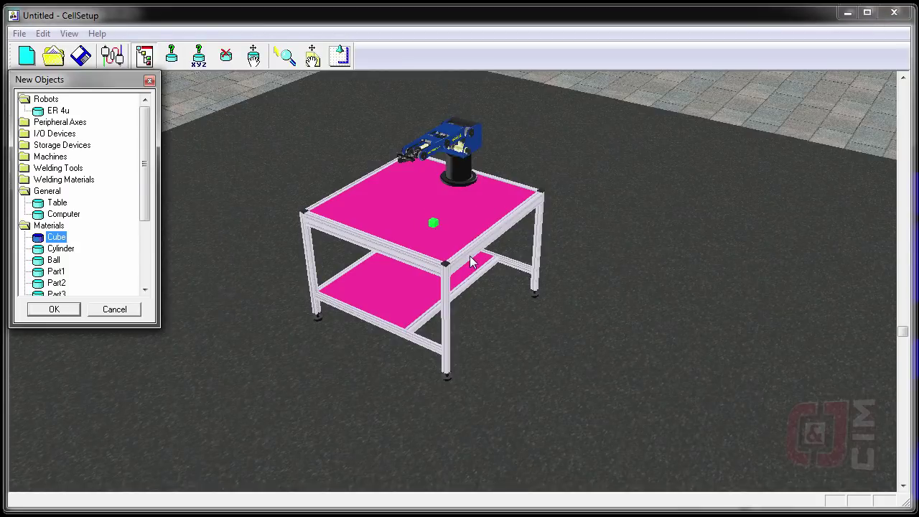
drag(481, 194, 477, 154)
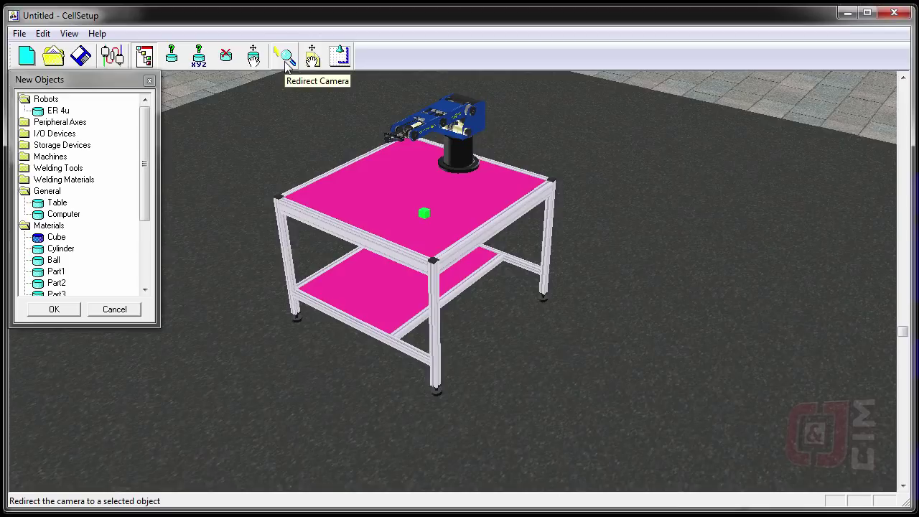
Recentre the view on the tabletop near the robot and zoom in closer.
click(287, 63)
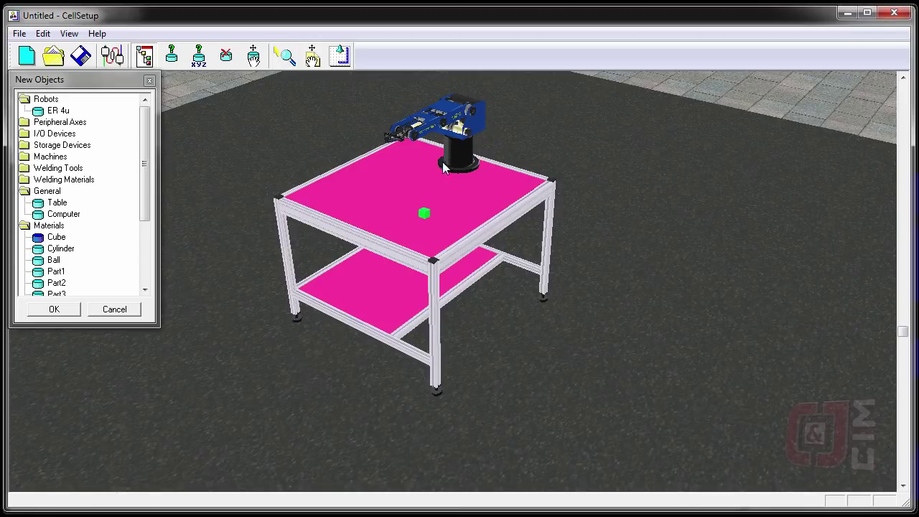
click(479, 181)
drag(485, 342, 497, 191)
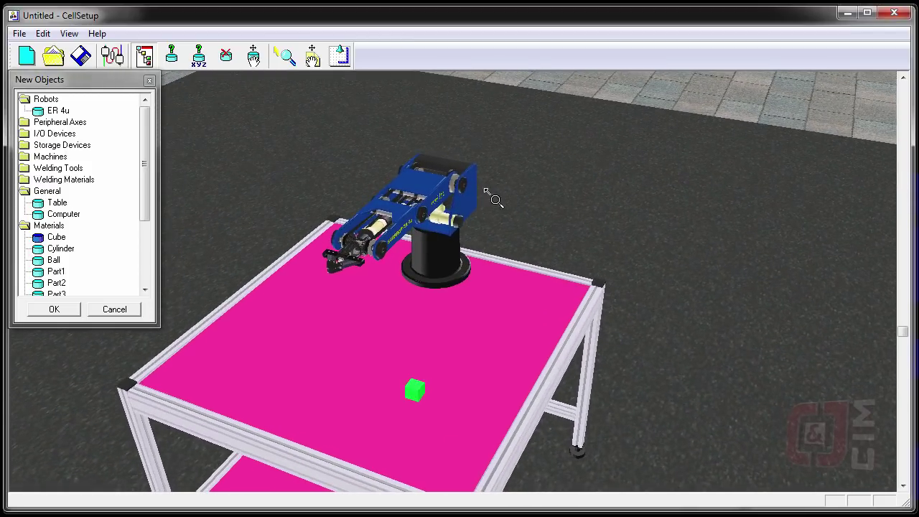
drag(409, 373, 415, 354)
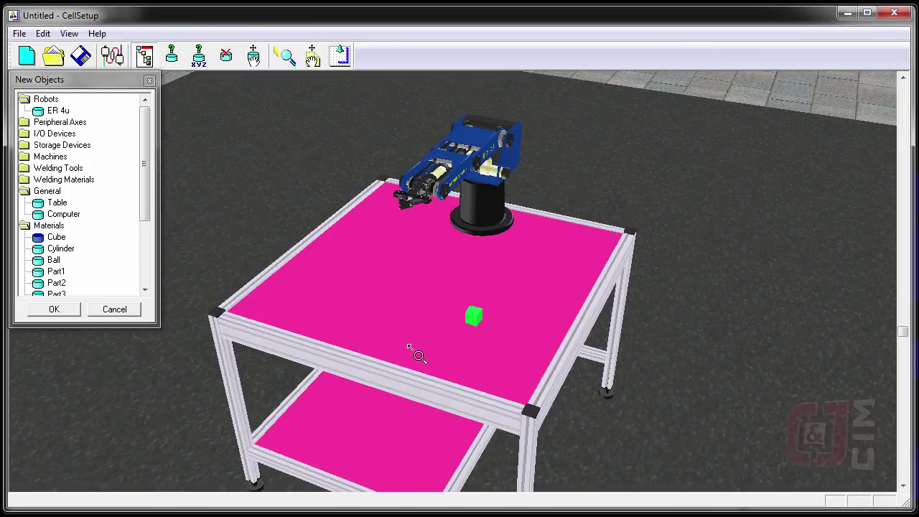
drag(441, 388, 435, 357)
Set CUBE1's position to X 400 mm, Y 0 mm, then zoom in on the table.
right_click(471, 323)
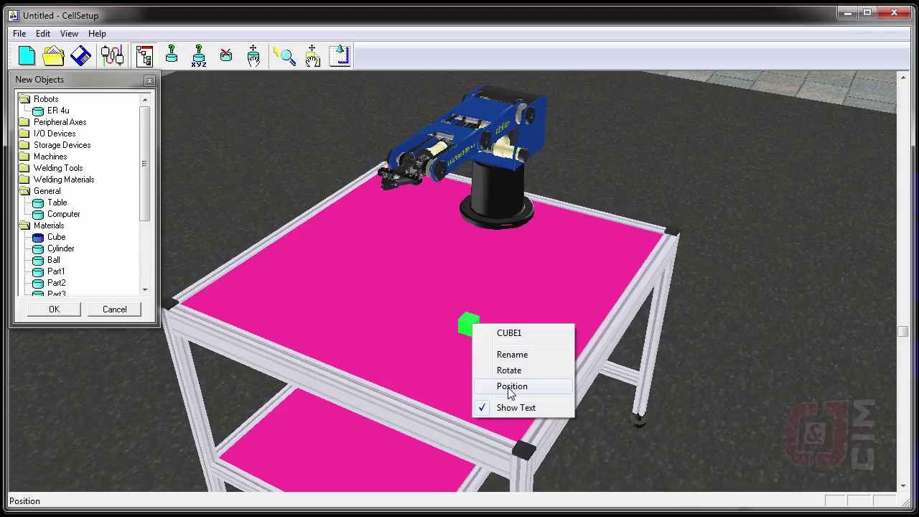
click(509, 387)
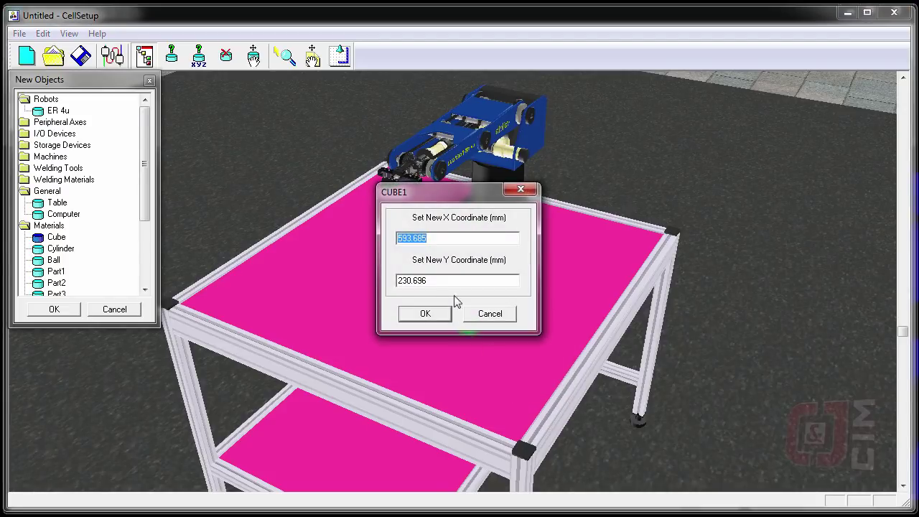
text(400)
key(Tab)
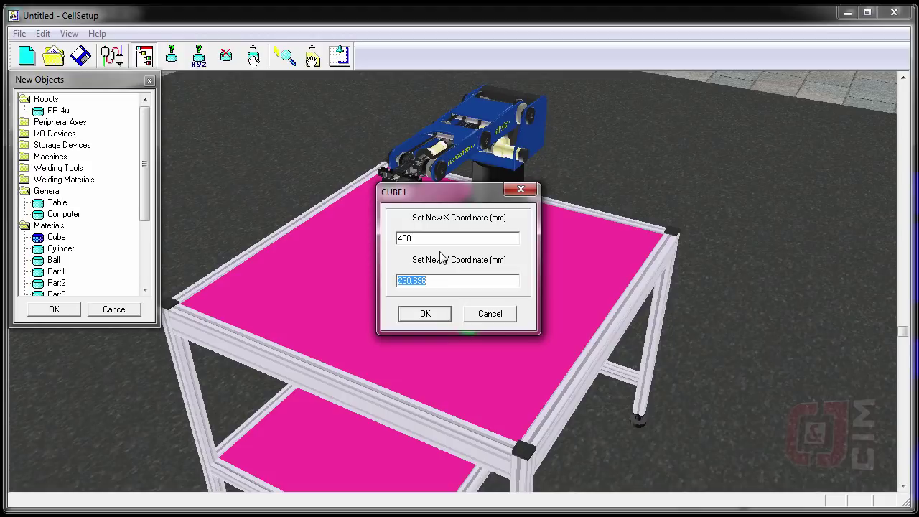
text(0)
drag(449, 199, 666, 143)
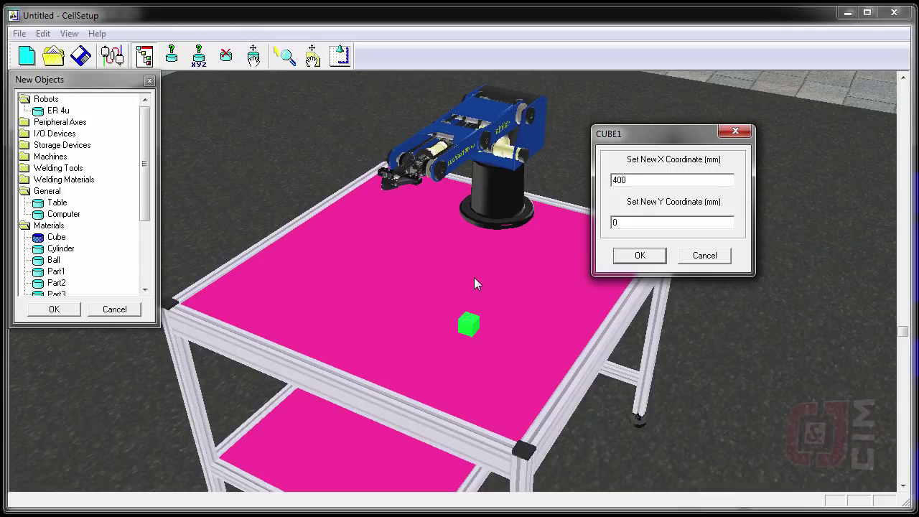
click(637, 256)
mouse_move(465, 309)
right_down()
mouse_move(484, 316)
mouse_move(445, 334)
mouse_move(421, 323)
mouse_move(452, 319)
right_up()
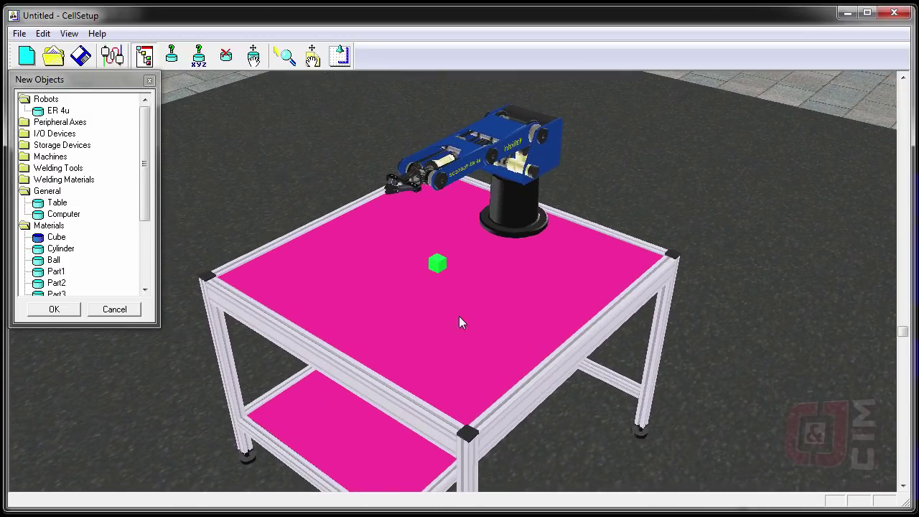
click(285, 56)
drag(536, 232, 539, 234)
drag(322, 376, 324, 338)
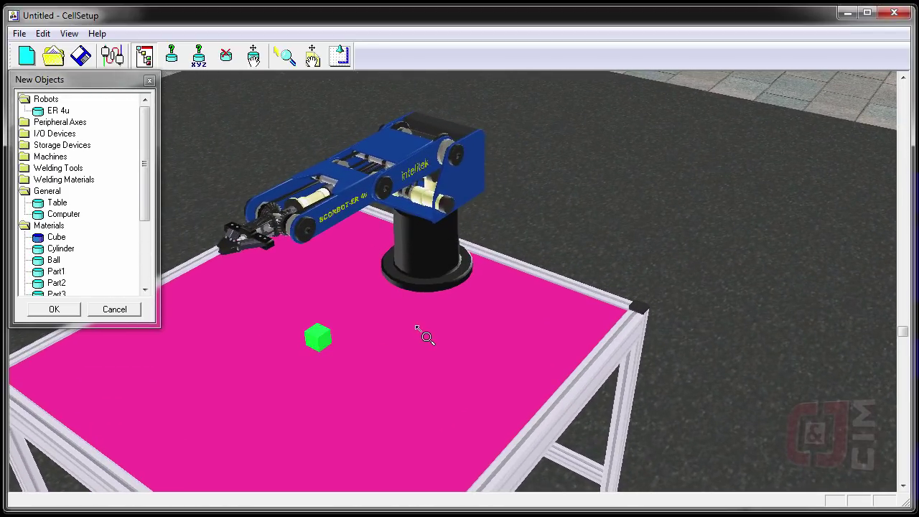
Save the workcell as 'A PnP.3DC' in Desktop \ 2016 Robocell \ A.
click(19, 34)
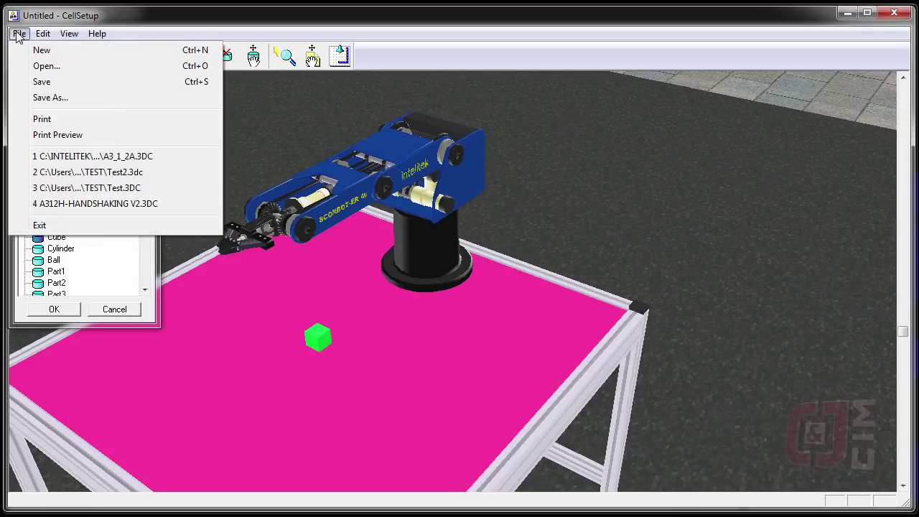
click(43, 83)
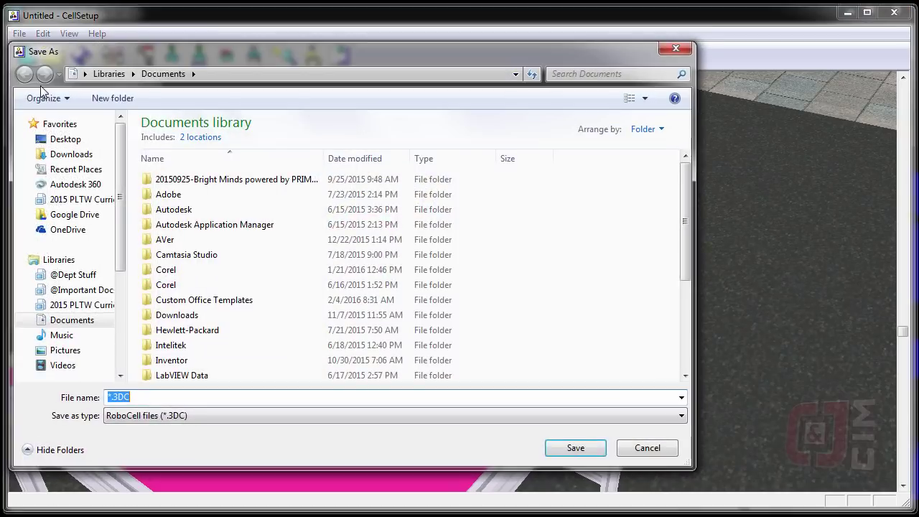
click(72, 140)
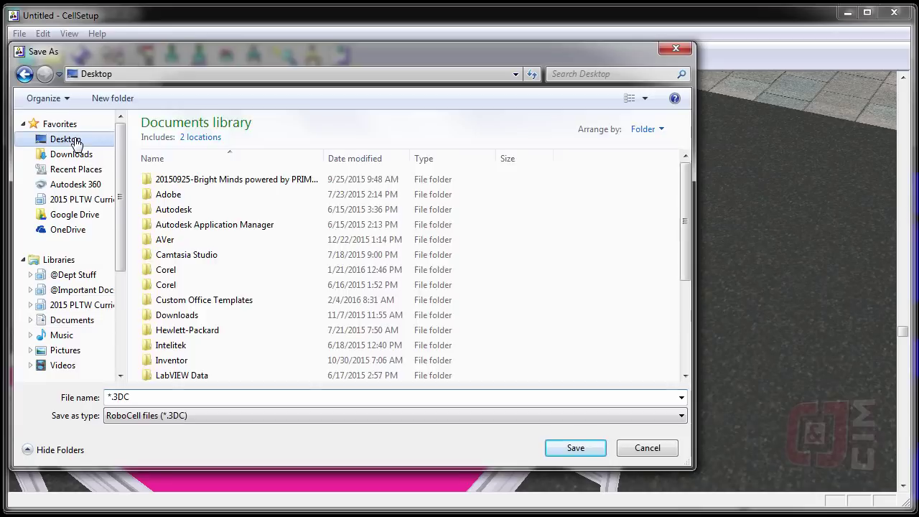
double_click(180, 197)
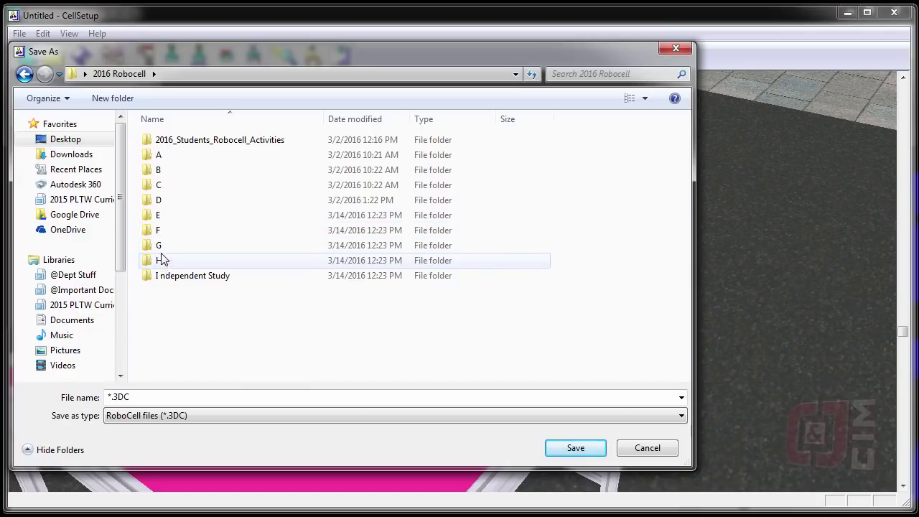
double_click(158, 157)
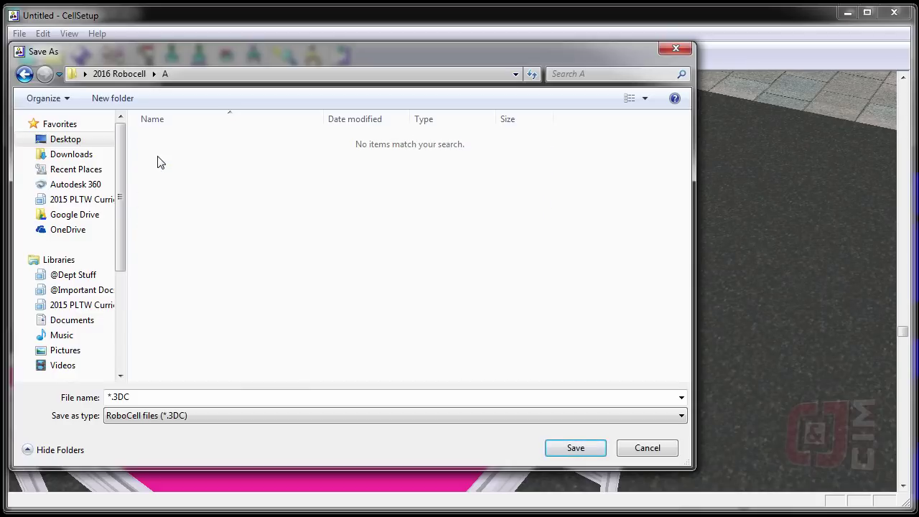
double_click(111, 397)
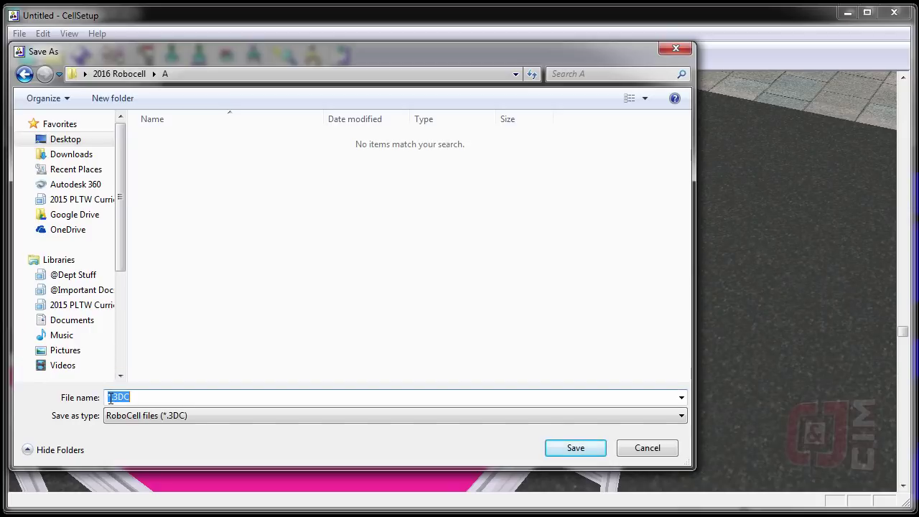
text(A PnP)
click(582, 448)
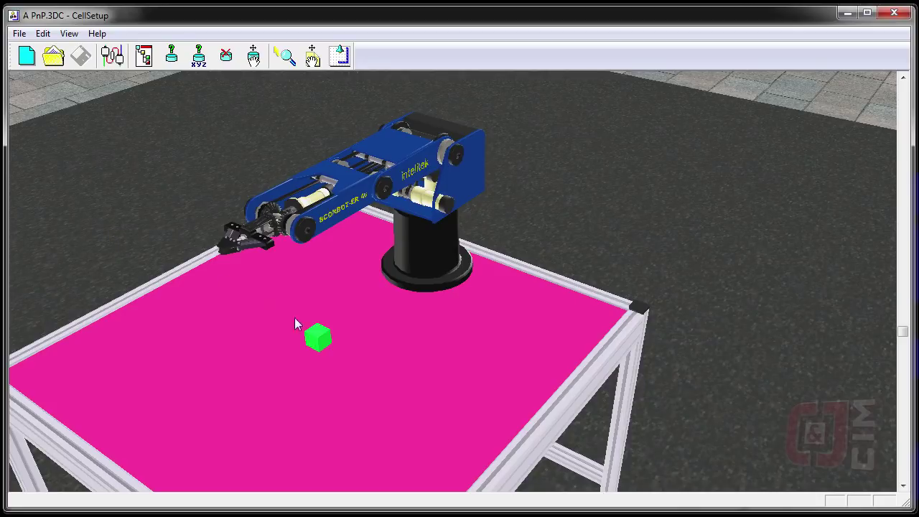
Turn on position labels so the cube reads 400.0, 0.0 and the robot base 0.0, 0.0.
click(144, 59)
drag(106, 80, 122, 114)
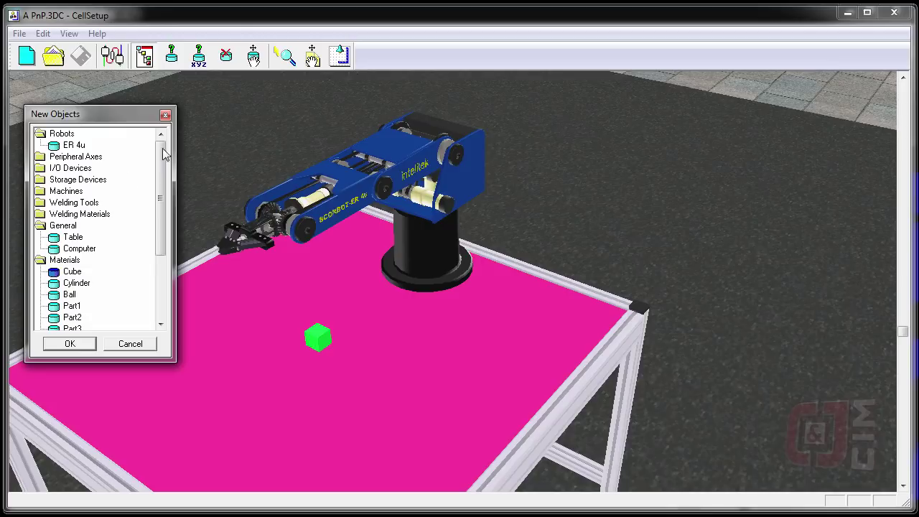
click(165, 115)
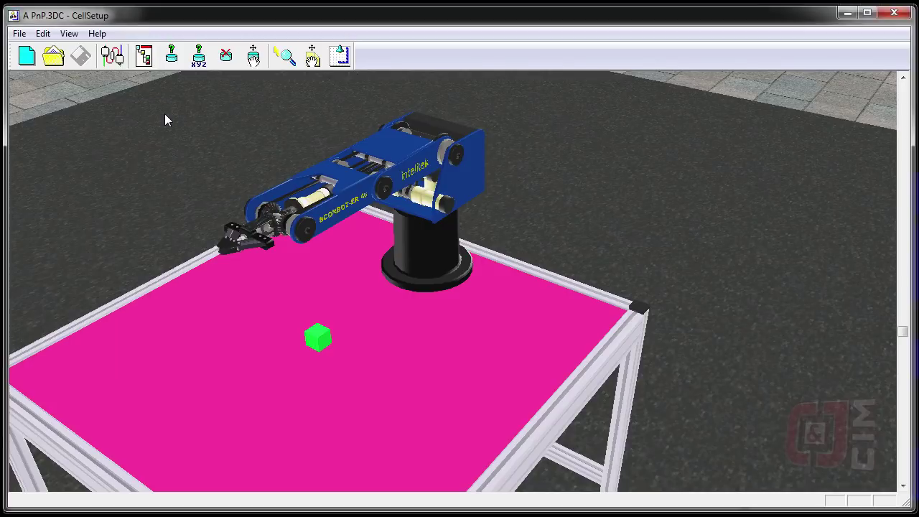
click(198, 59)
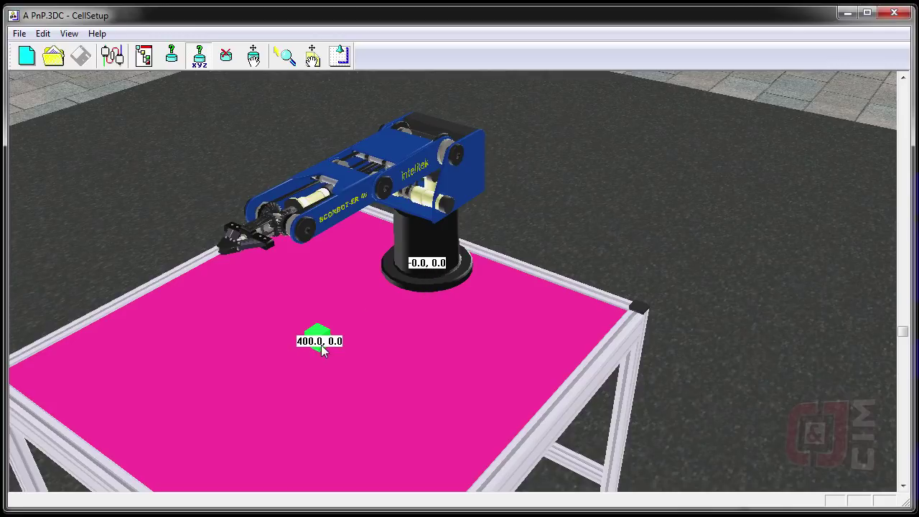
Show the ER 4u robot's reach envelope over the table, then hide the position labels.
right_click(421, 239)
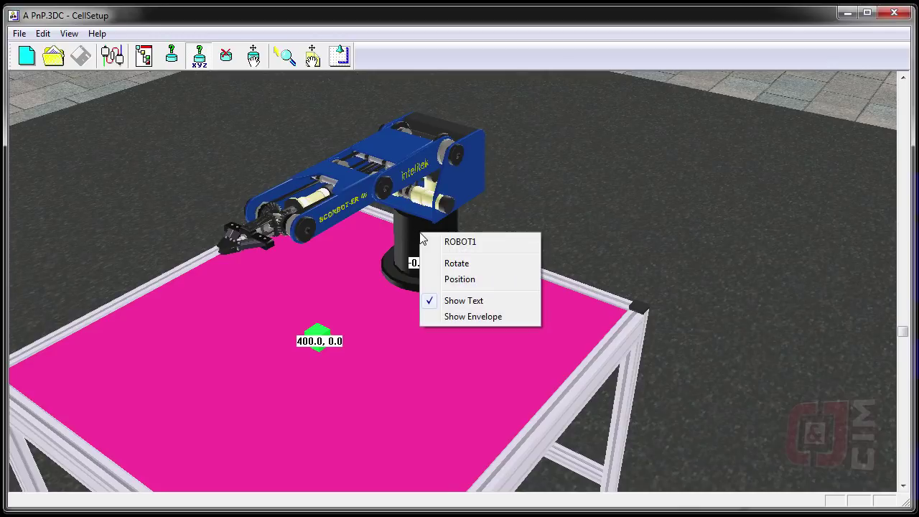
click(467, 316)
drag(466, 360, 469, 341)
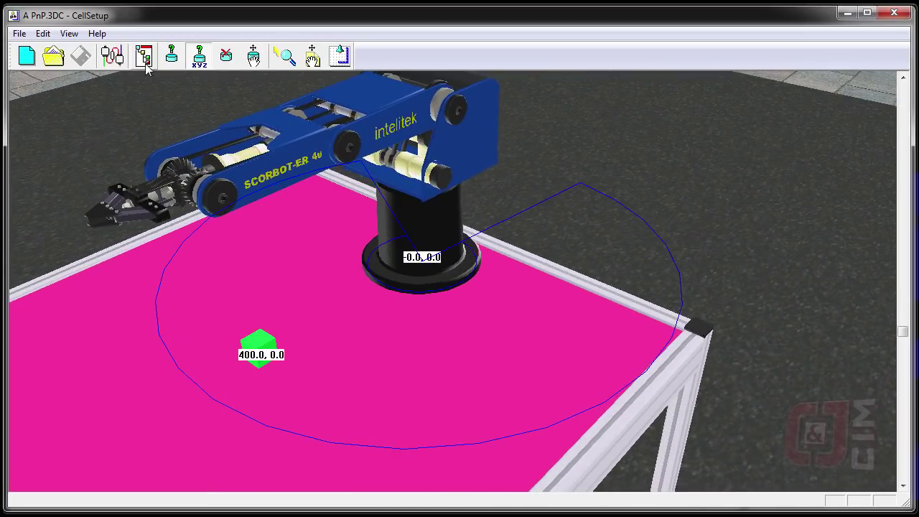
click(199, 56)
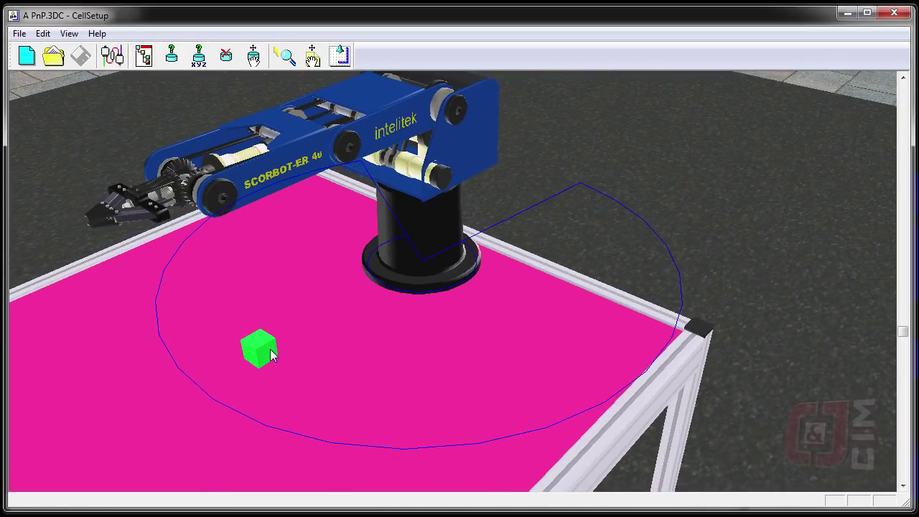
drag(306, 410, 295, 410)
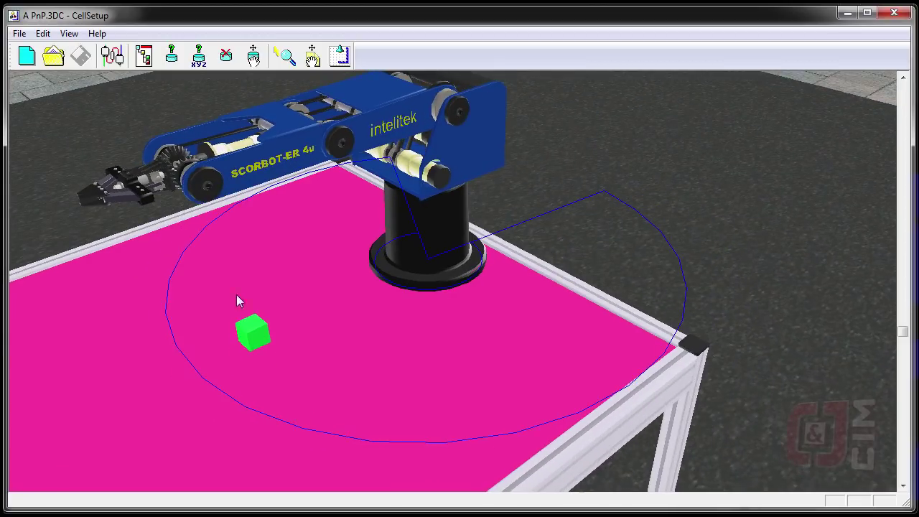